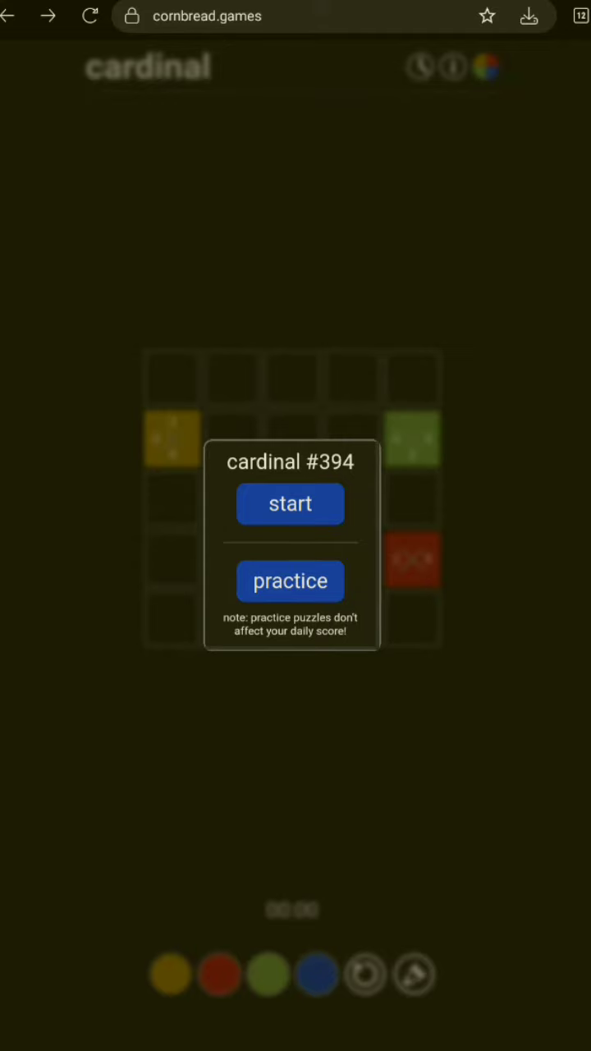
Start puzzle #394 and paint the first three top-row cells yellow
{"action": "left_click", "coordinate": [290, 503]}
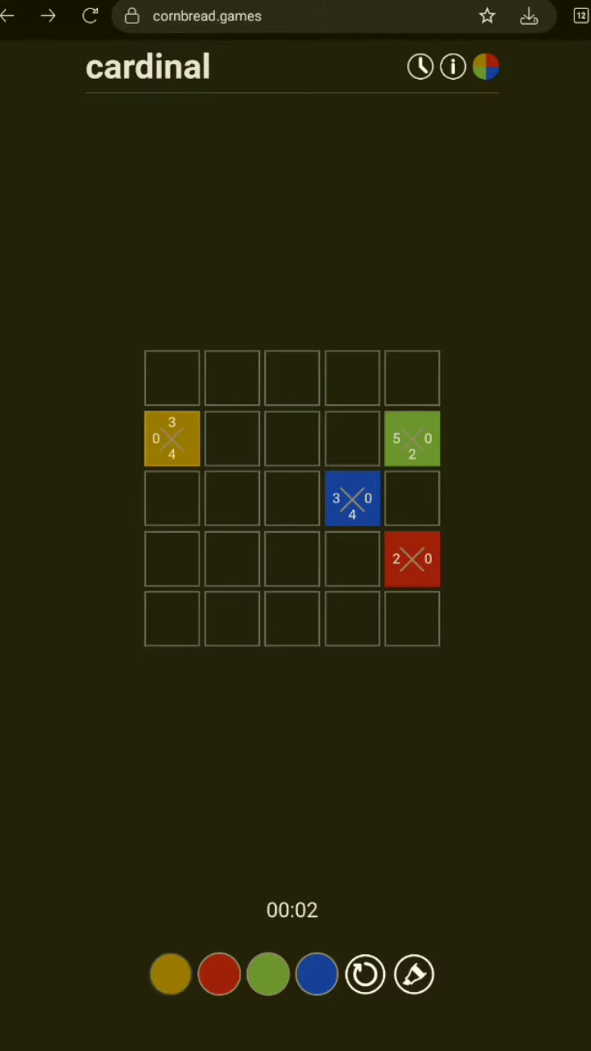
{"action": "left_click_drag", "start_coordinate": [171, 378], "coordinate": [291, 378]}
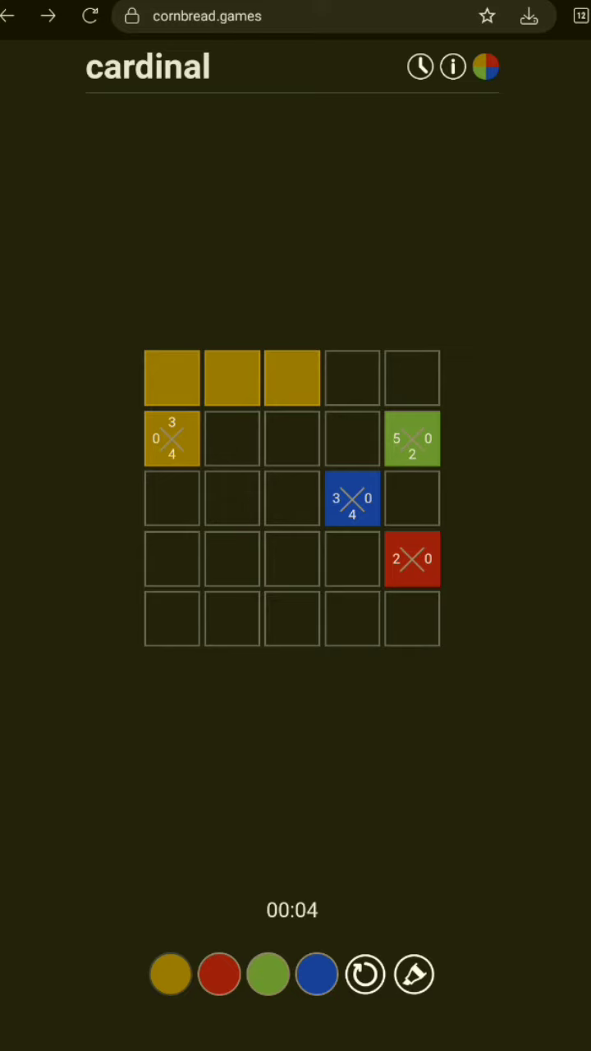
{"action": "left_click", "coordinate": [219, 973]}
{"action": "left_click", "coordinate": [267, 973]}
Paint seven cells green: top-row columns 4-5, row 2 columns 2-4, row 3 columns 3 and 5
{"action": "left_click_drag", "start_coordinate": [353, 377], "coordinate": [412, 378]}
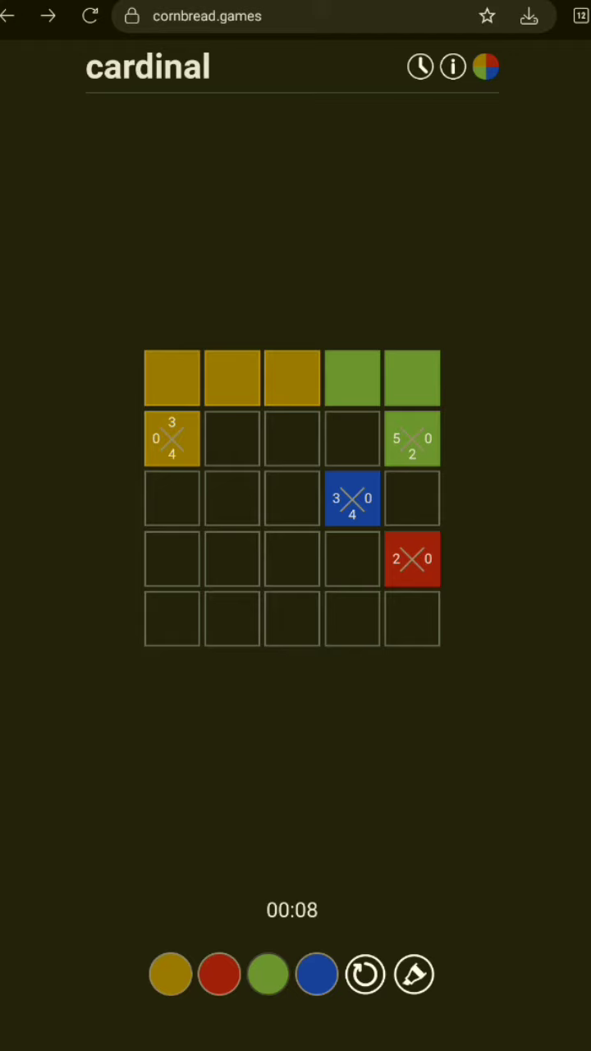
{"action": "left_click", "coordinate": [268, 974]}
{"action": "left_click", "coordinate": [317, 973]}
{"action": "left_click", "coordinate": [412, 498]}
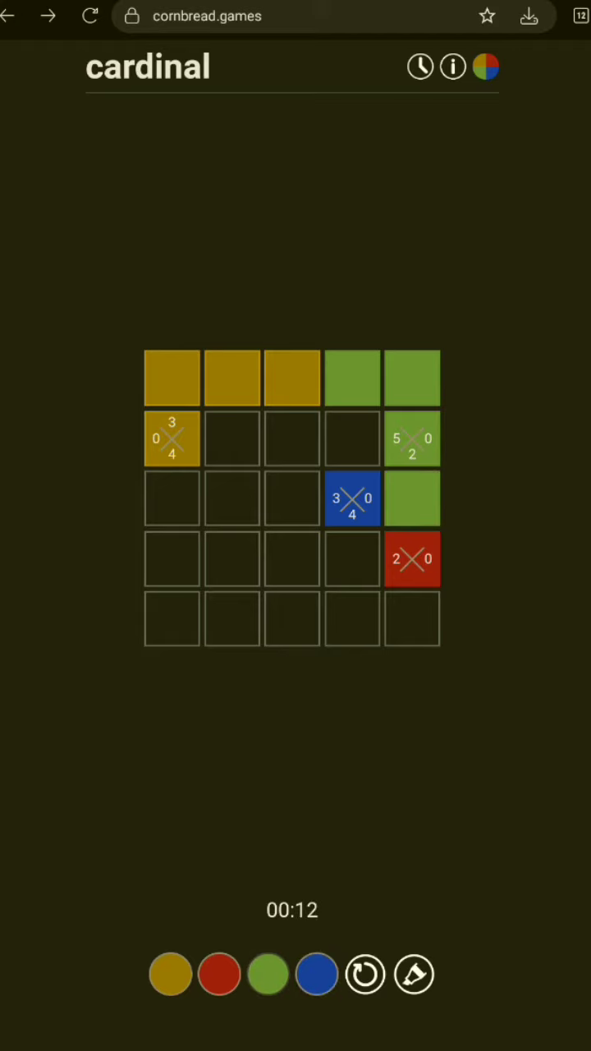
{"action": "left_click", "coordinate": [353, 439]}
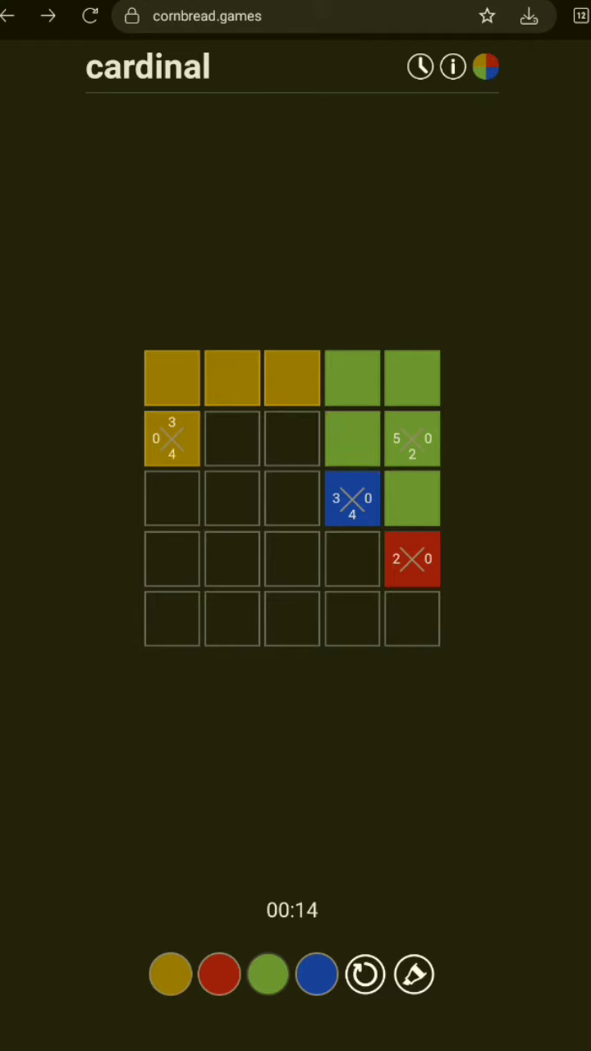
{"action": "left_click", "coordinate": [293, 439]}
{"action": "left_click", "coordinate": [233, 439]}
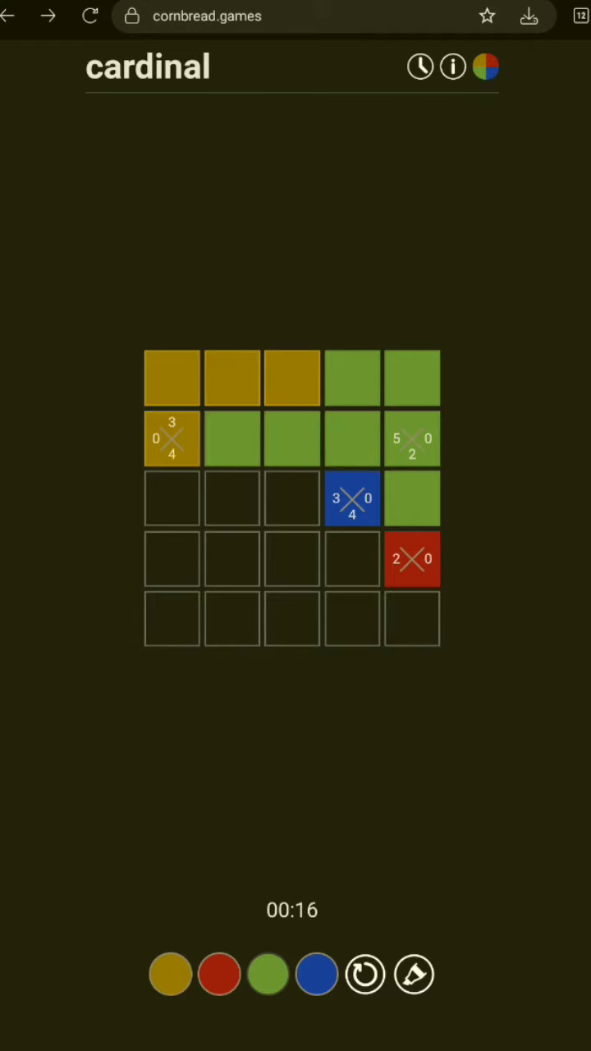
{"action": "left_click", "coordinate": [293, 498]}
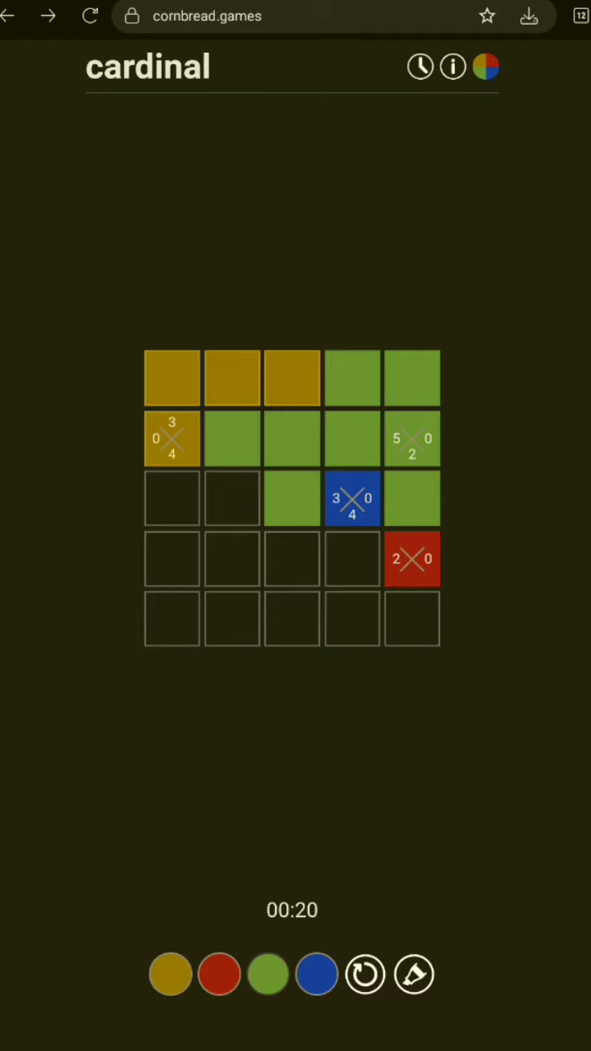
Extend yellow to column 1 rows 3-4 and bottom-row columns 1-2
{"action": "left_click", "coordinate": [170, 973]}
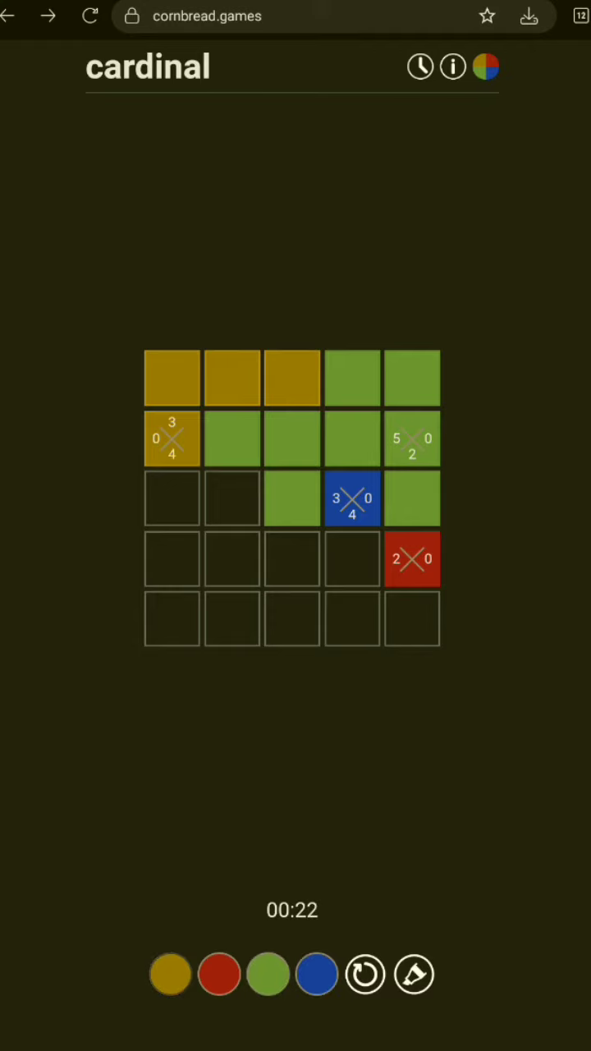
{"action": "left_click_drag", "start_coordinate": [172, 498], "coordinate": [232, 559]}
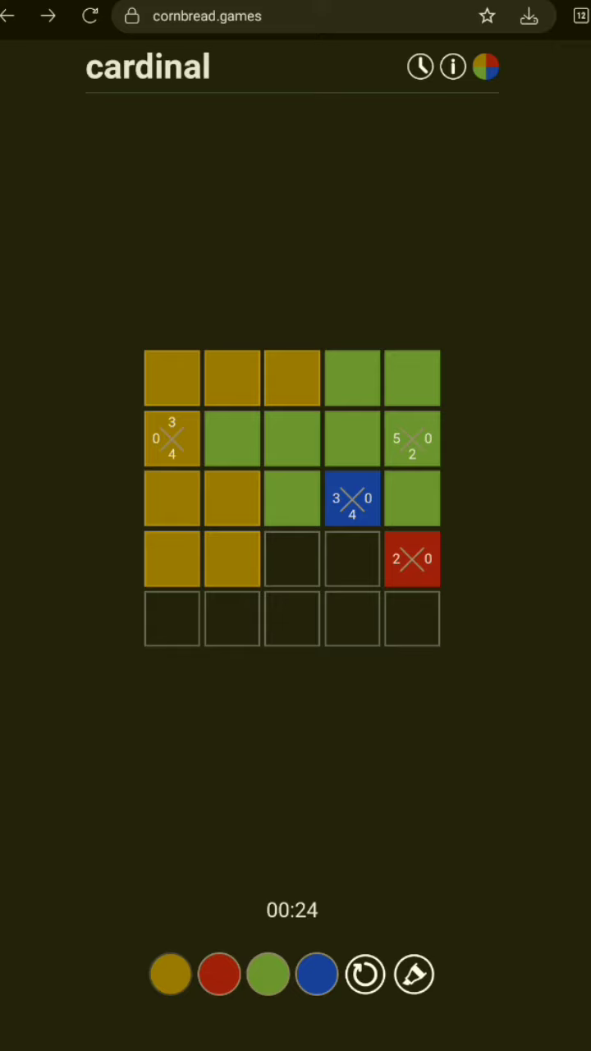
{"action": "left_click_drag", "start_coordinate": [233, 498], "coordinate": [232, 559]}
{"action": "left_click_drag", "start_coordinate": [172, 619], "coordinate": [232, 619]}
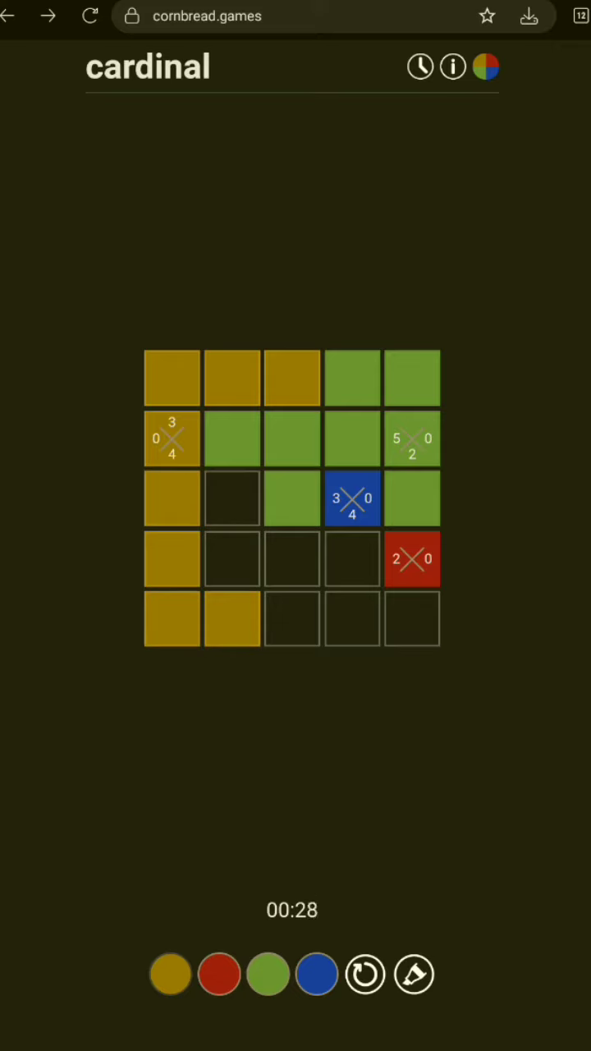
Paint blue at row 4 columns 2-4, row 3 column 2 and bottom-row column 3
{"action": "left_click", "coordinate": [317, 974]}
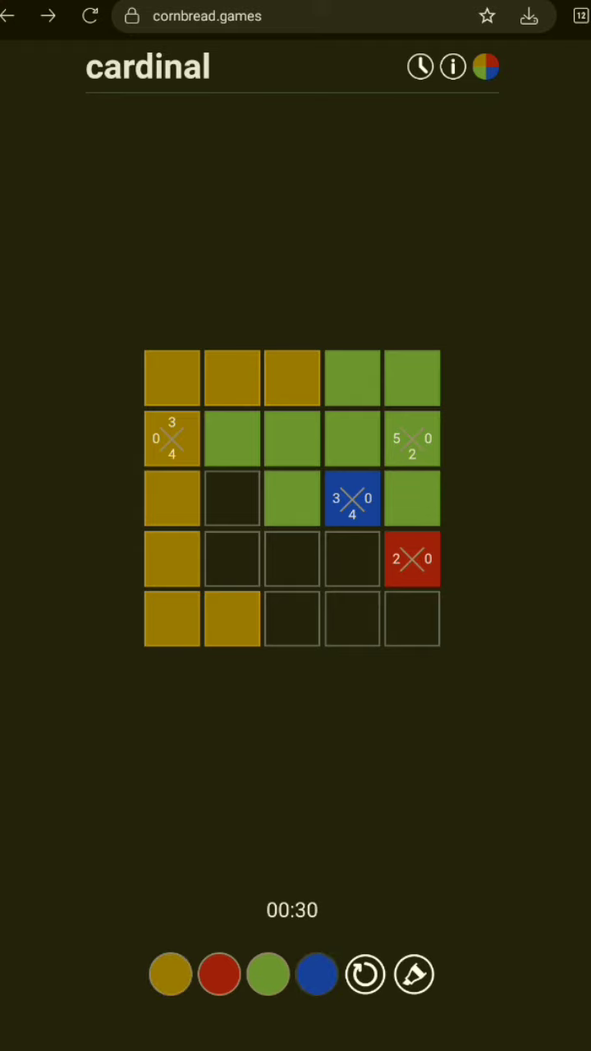
{"action": "left_click", "coordinate": [352, 559]}
{"action": "left_click", "coordinate": [292, 559]}
{"action": "left_click", "coordinate": [232, 559]}
{"action": "left_click", "coordinate": [232, 498]}
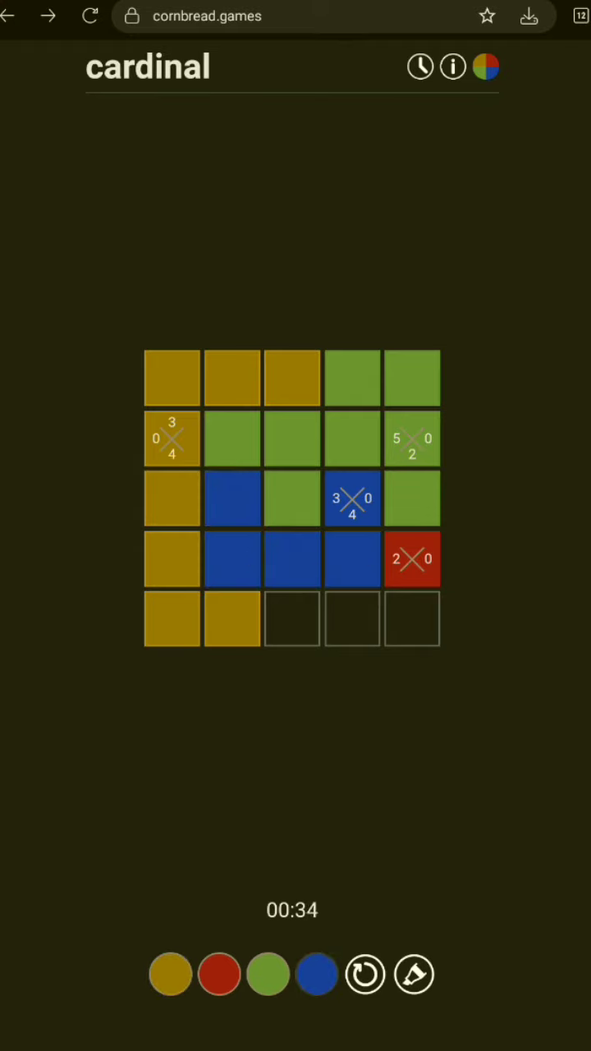
{"action": "left_click", "coordinate": [292, 619]}
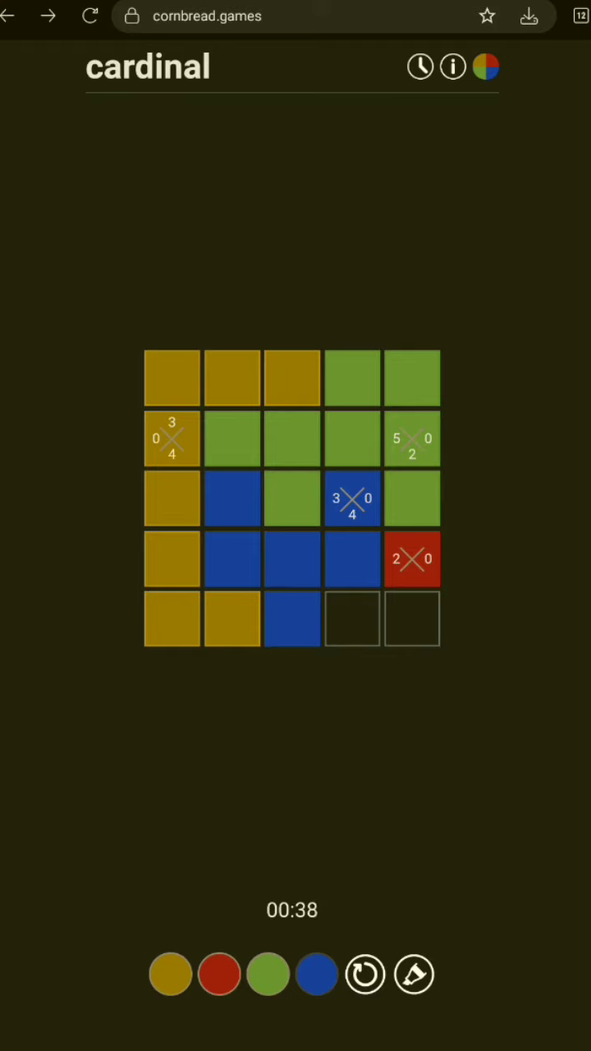
Turn row 3 column 2 green, and clear row 3 column 5 and row 2 column 2
{"action": "left_click", "coordinate": [318, 975]}
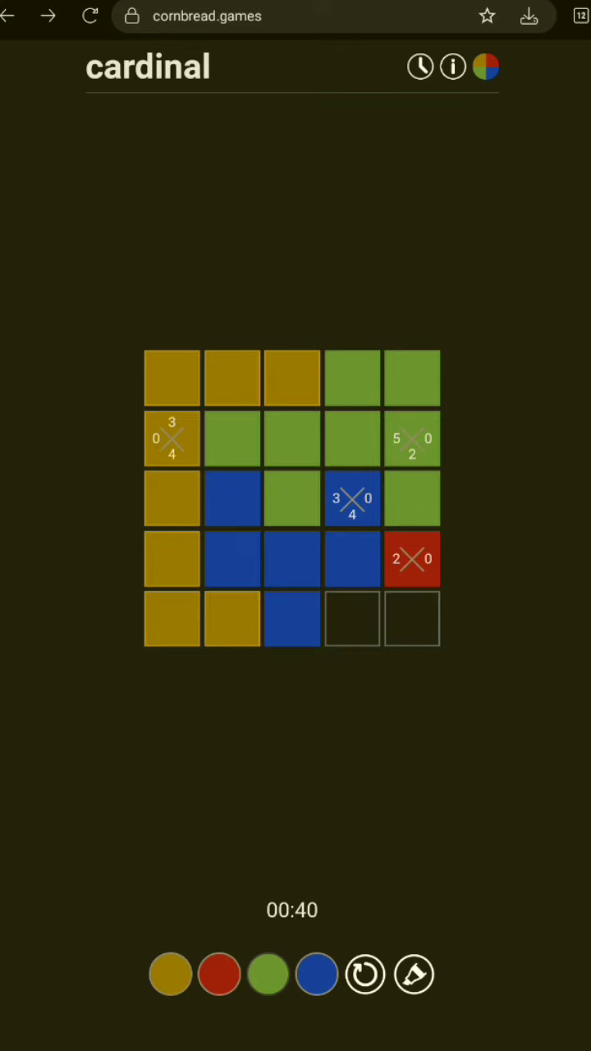
{"action": "left_click", "coordinate": [232, 498]}
{"action": "left_click", "coordinate": [412, 499]}
{"action": "left_click", "coordinate": [232, 438]}
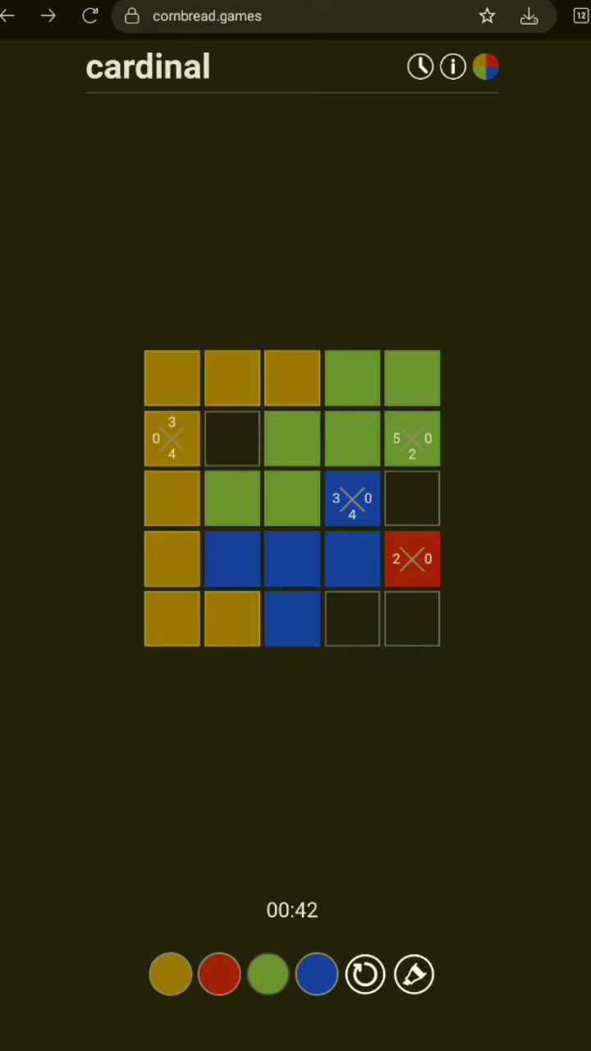
Paint row 3 column 5 and bottom-row columns 4-5 red, and row 2 column 2 yellow
{"action": "left_click", "coordinate": [267, 975]}
{"action": "left_click", "coordinate": [412, 498]}
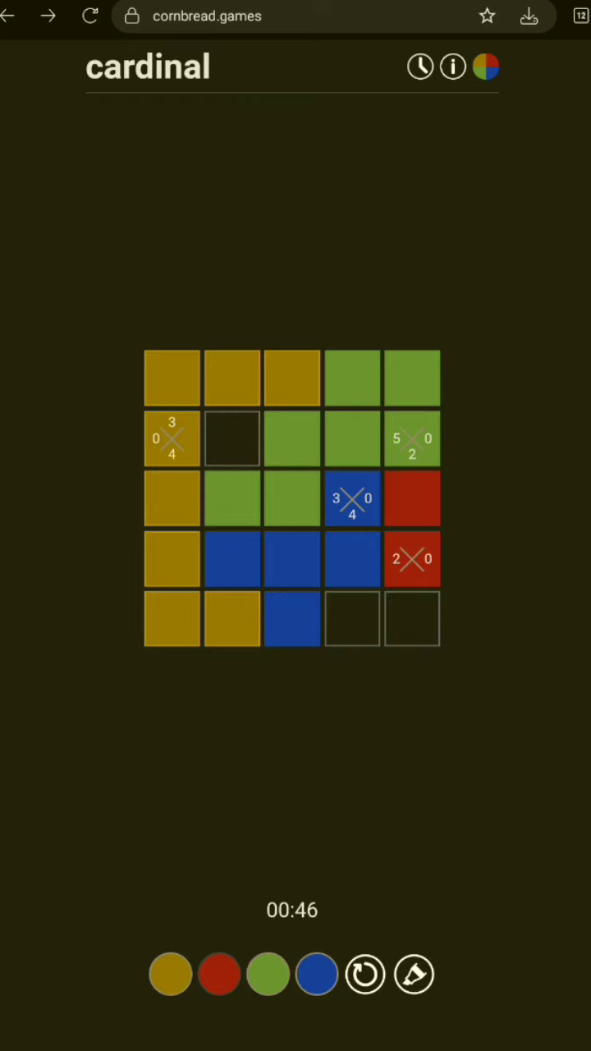
{"action": "left_click_drag", "start_coordinate": [352, 619], "coordinate": [412, 619]}
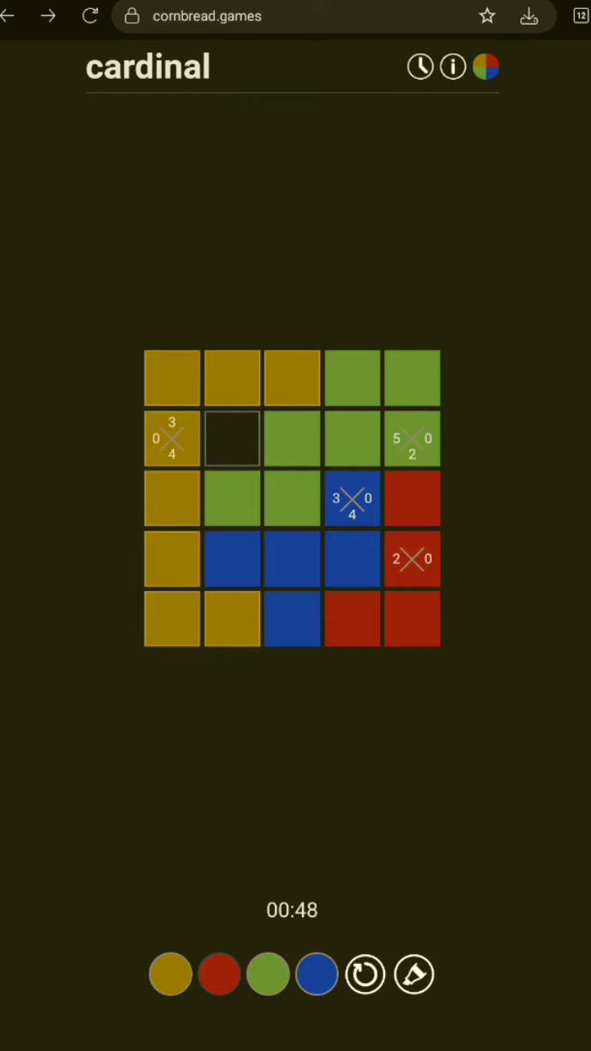
{"action": "left_click", "coordinate": [171, 974]}
{"action": "left_click", "coordinate": [232, 439]}
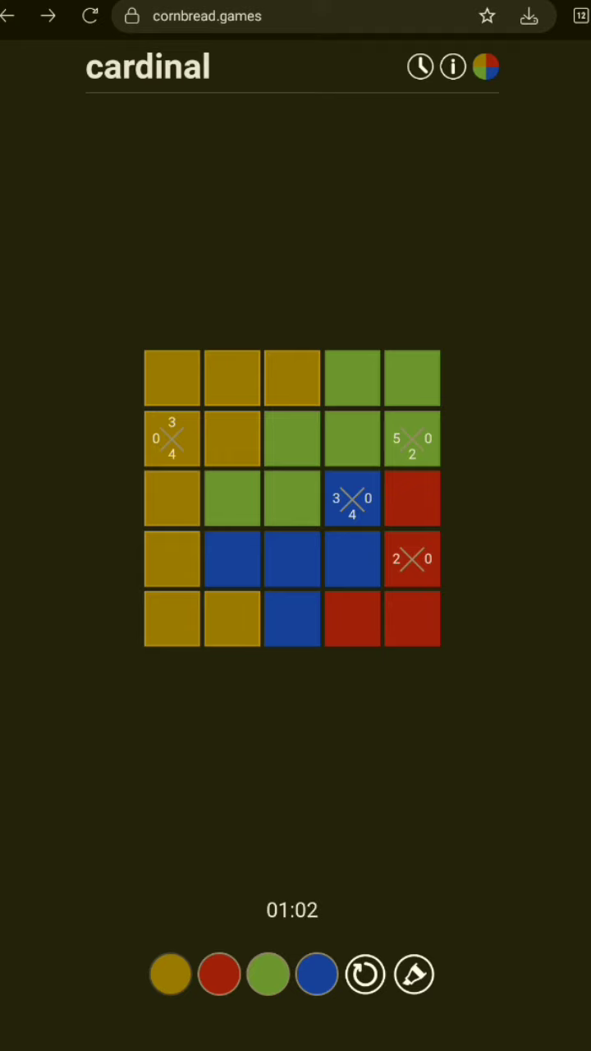
Turn the middle bottom cell red, and row 3 column 5 and row 2 column 2 green
{"action": "left_click", "coordinate": [170, 974]}
{"action": "left_click", "coordinate": [292, 620]}
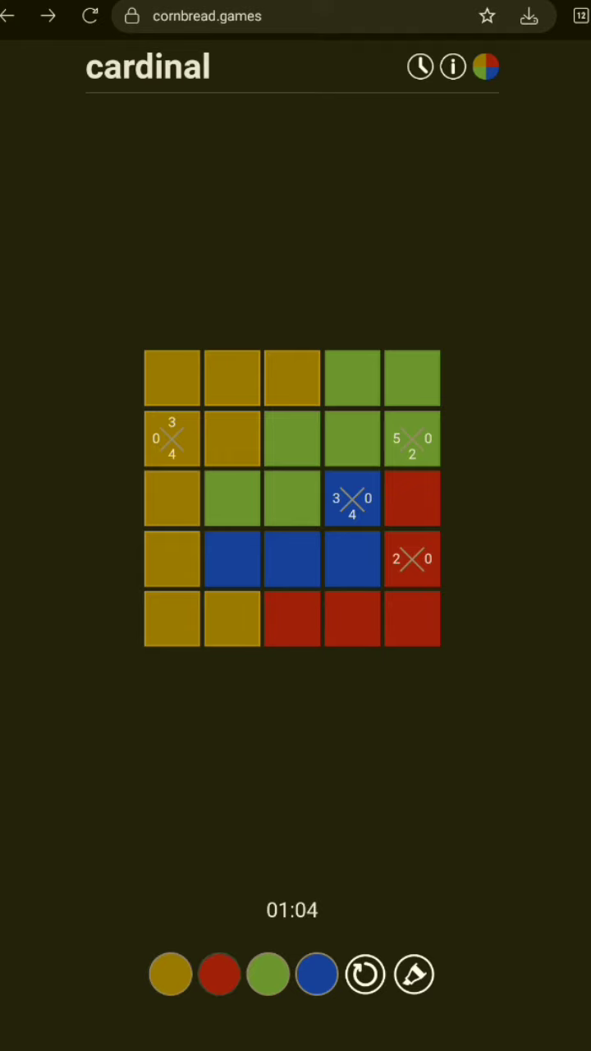
{"action": "left_click", "coordinate": [268, 974]}
{"action": "left_click", "coordinate": [412, 499]}
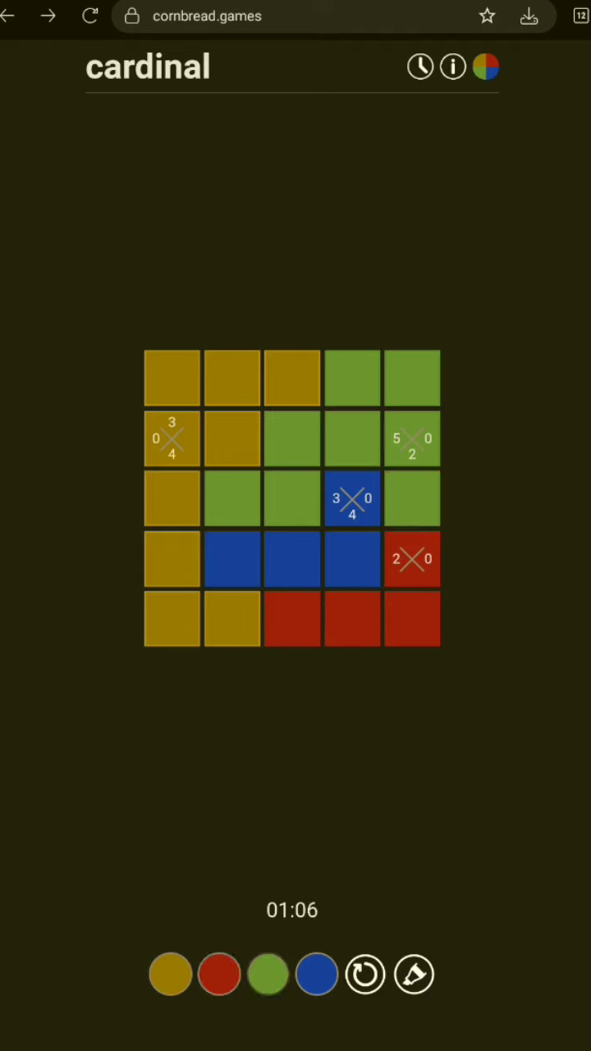
{"action": "left_click", "coordinate": [171, 974]}
{"action": "left_click", "coordinate": [232, 438]}
{"action": "left_click", "coordinate": [171, 974]}
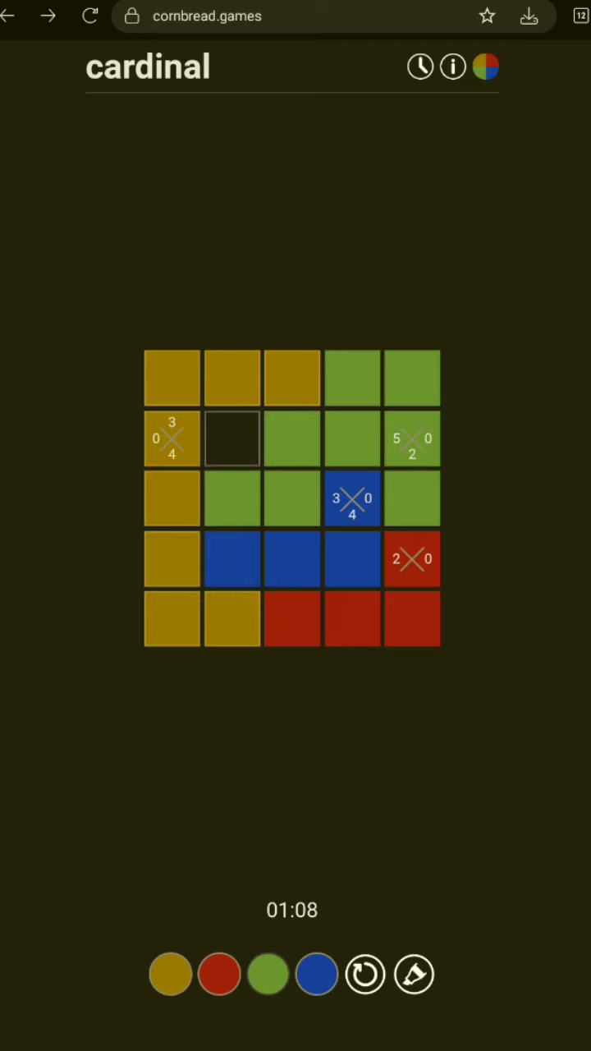
{"action": "left_click", "coordinate": [233, 439]}
Make row 5 column 2 blue and row 3 column 2 yellow, solving the puzzle
{"action": "left_click", "coordinate": [317, 974]}
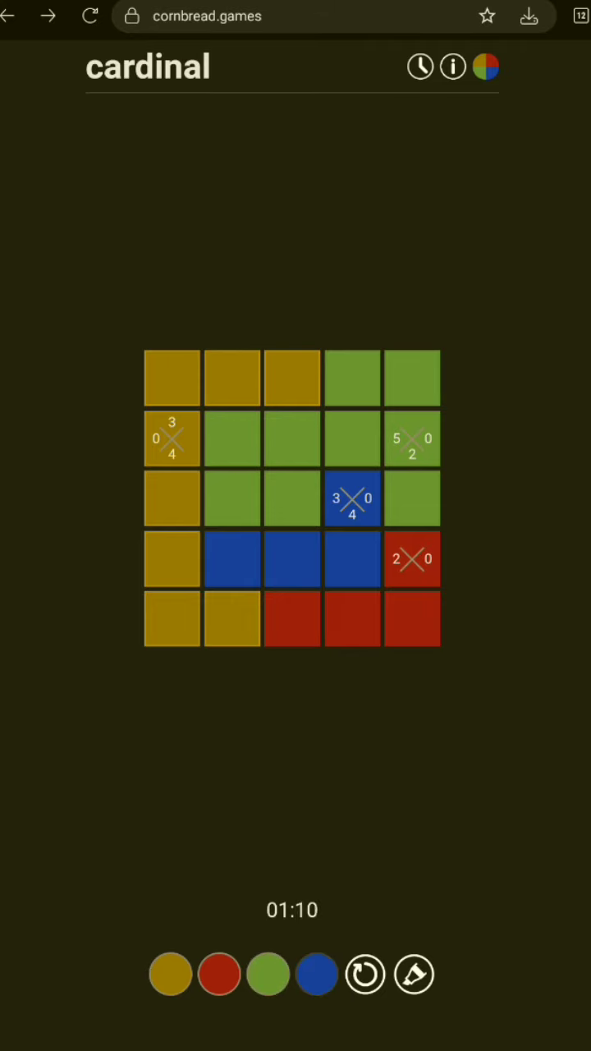
{"action": "left_click", "coordinate": [232, 498]}
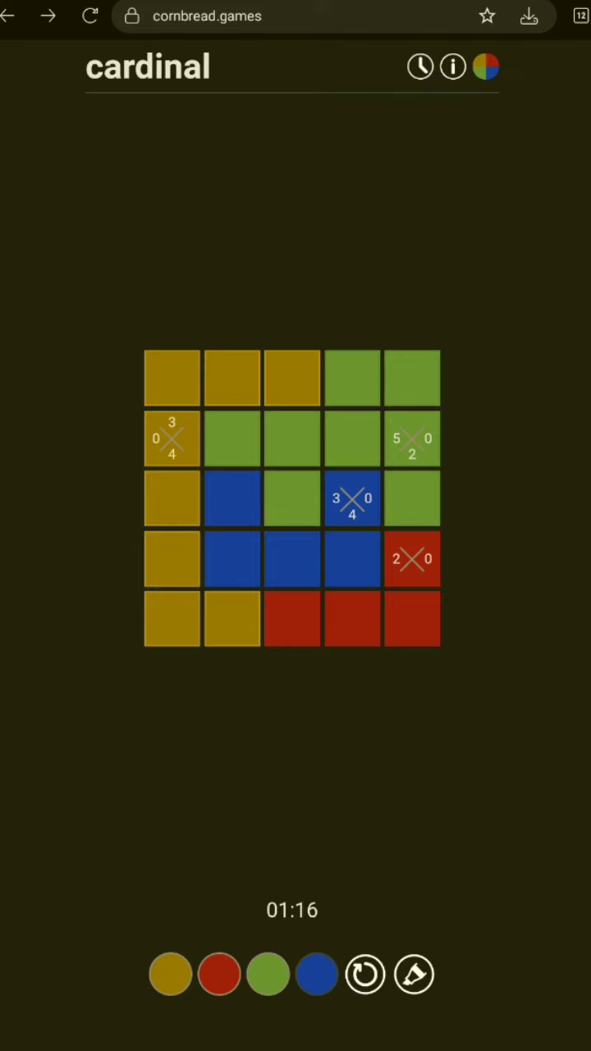
{"action": "left_click", "coordinate": [232, 618]}
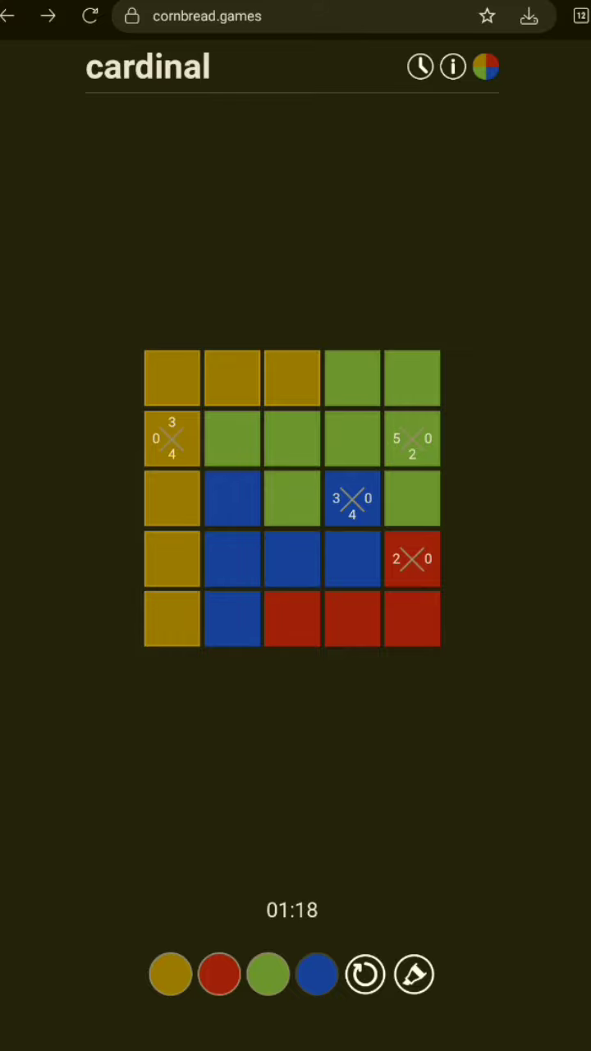
{"action": "left_click", "coordinate": [171, 974]}
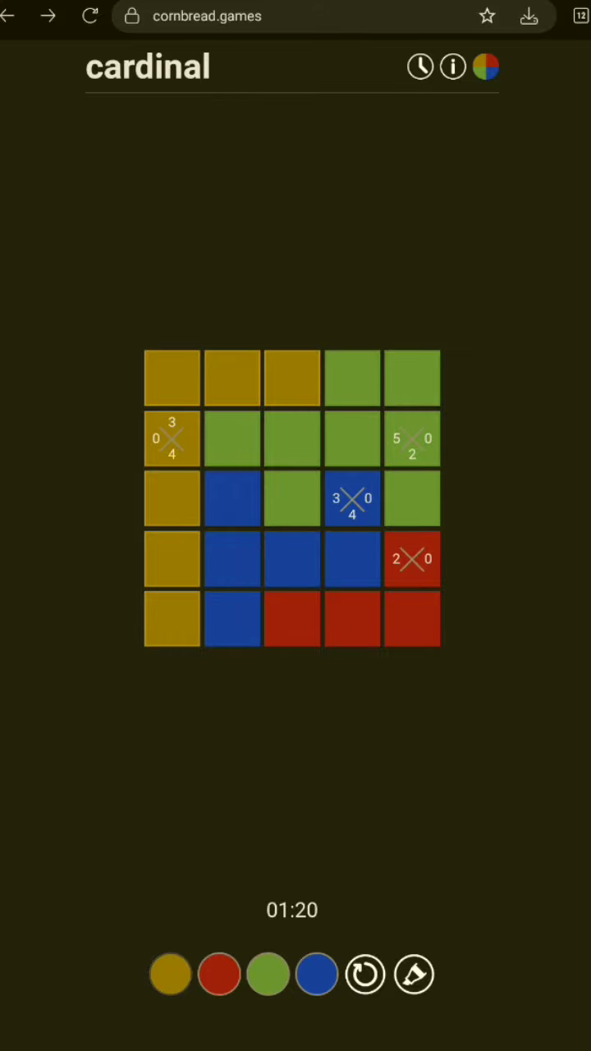
{"action": "left_click", "coordinate": [233, 498]}
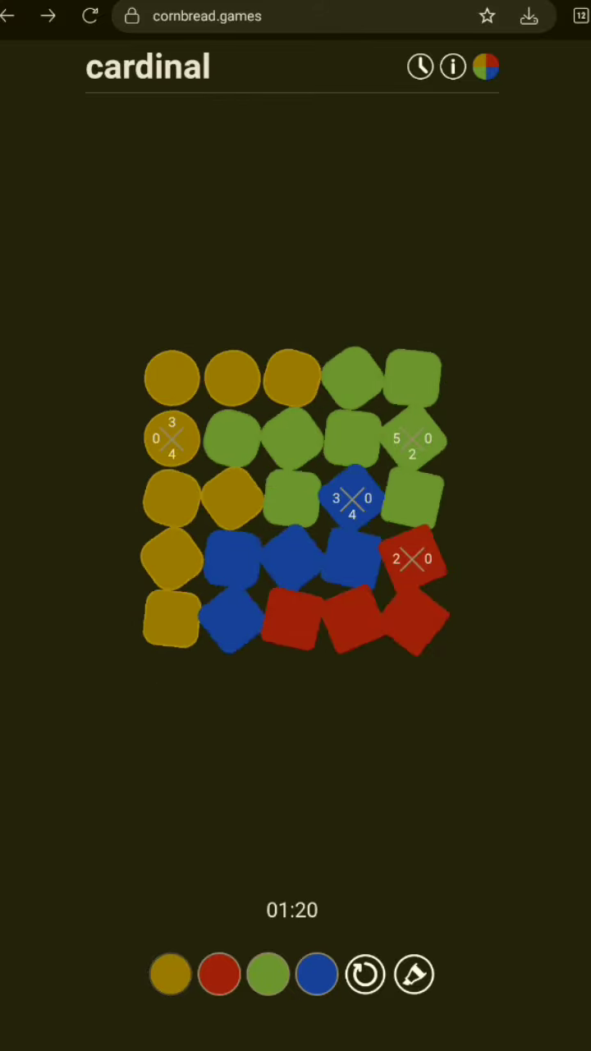